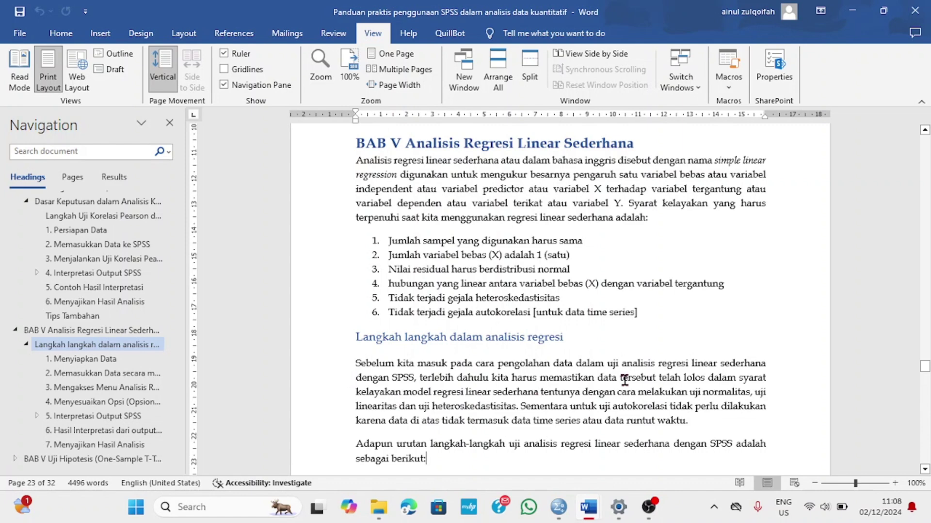
pyautogui.moveTo(678, 378); pyautogui.dragTo(511, 404)
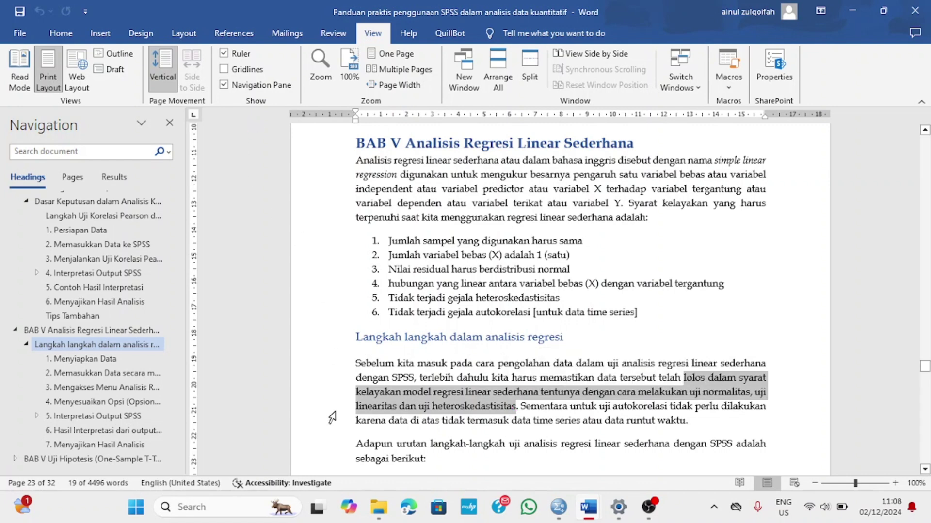
pyautogui.click(538, 420)
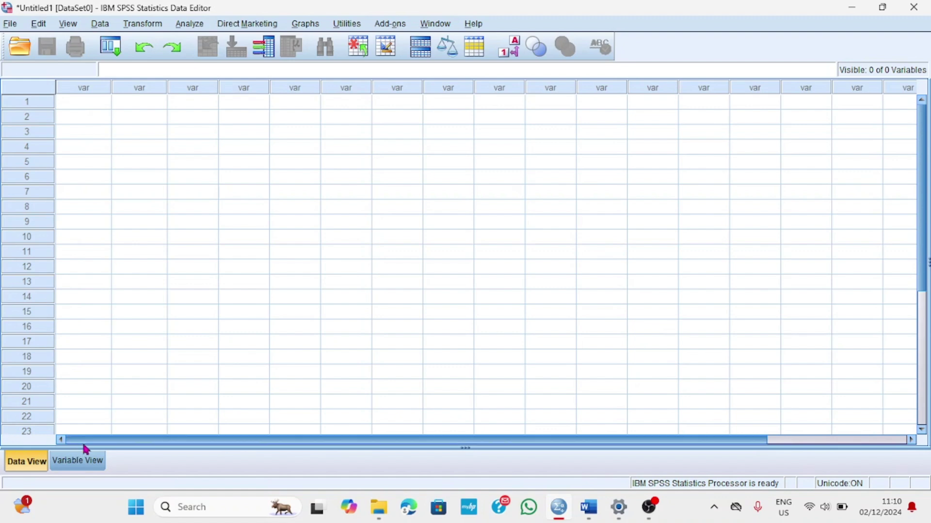
# Step: Define two variables named X and Y in the first two rows of the SPSS variable definitions
pyautogui.click(83, 463)
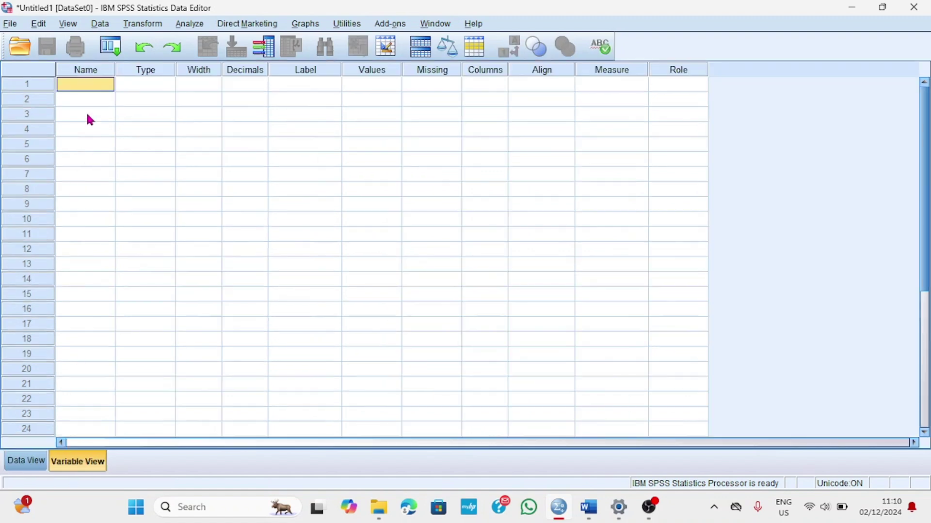
pyautogui.write('X')
pyautogui.press('Return')
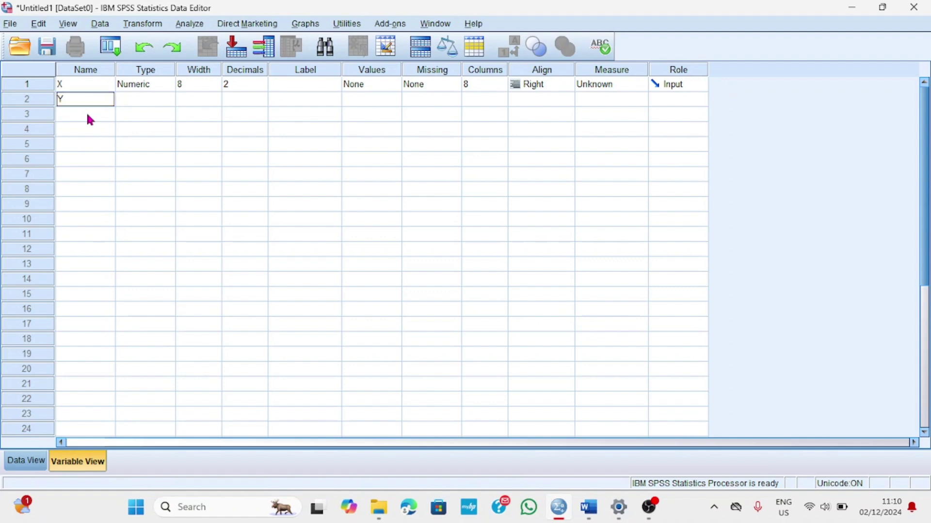
pyautogui.press('Return')
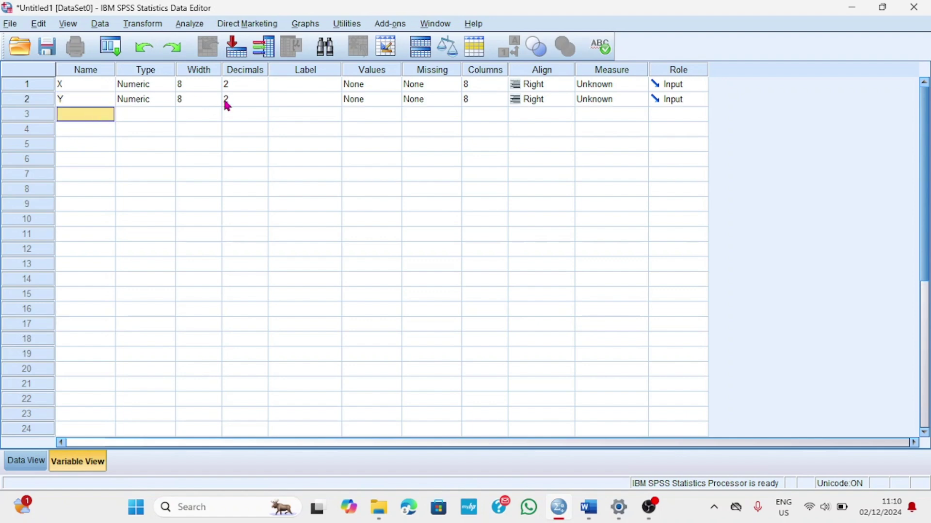
# Step: Label variable X "Jam belajar" and variable Y "prestasi akademik", and widen the Label column to fit
pyautogui.click(298, 88)
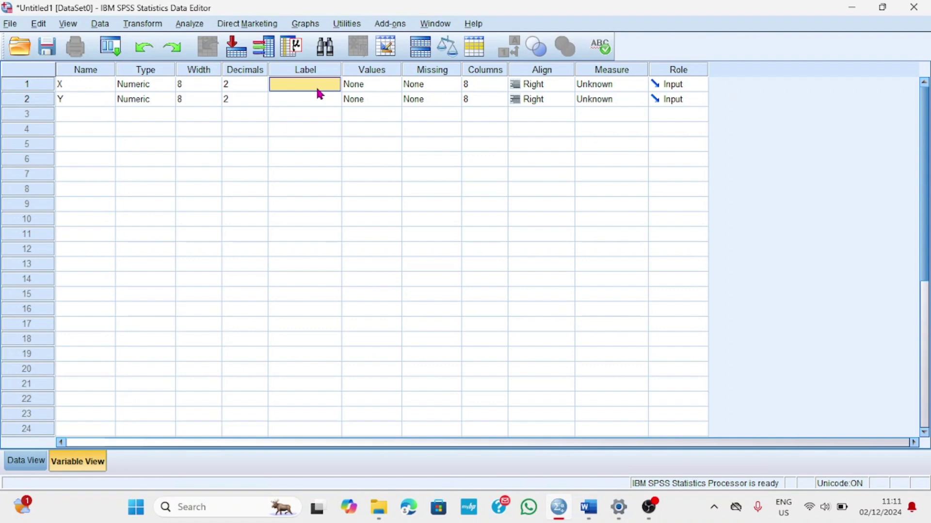
pyautogui.write('Jam')
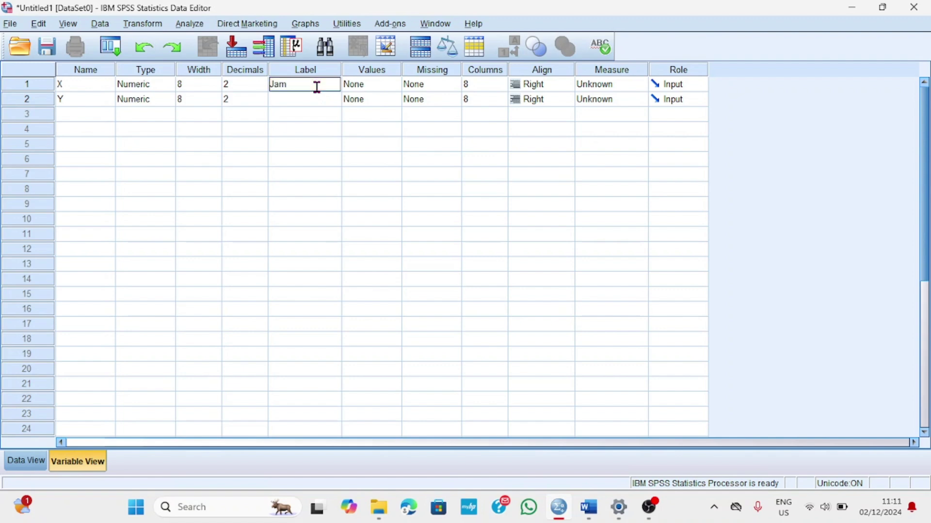
pyautogui.write(' belajar')
pyautogui.click(311, 102)
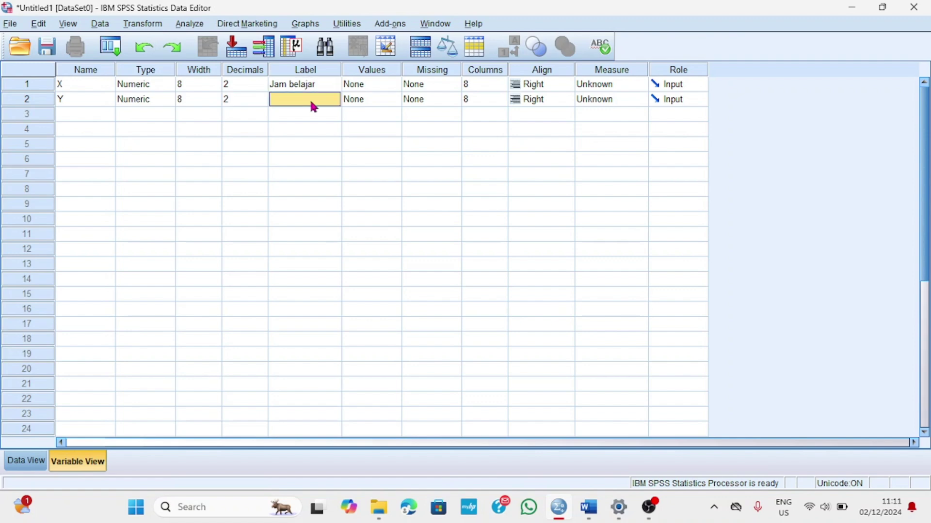
pyautogui.write('p')
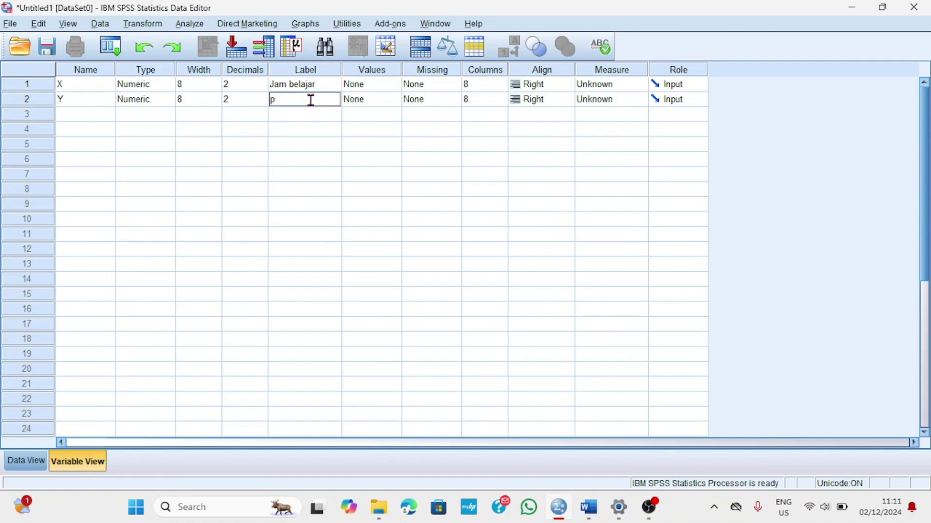
pyautogui.write('restasi akademik')
pyautogui.moveTo(342, 71); pyautogui.dragTo(366, 71)
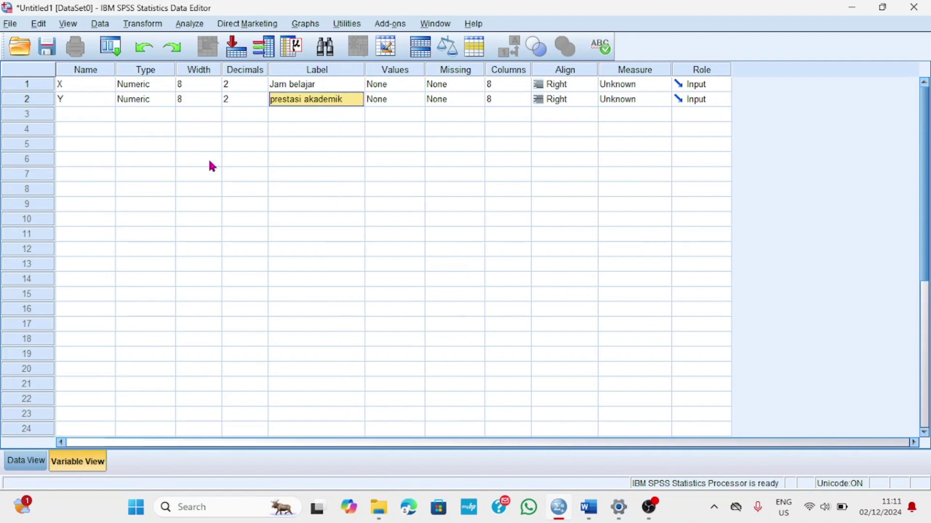
# Step: Copy the five data rows below the Jam Belajar (X) and Prestasi Akademik (Y) headers from the Word guide's sample table
pyautogui.click(18, 470)
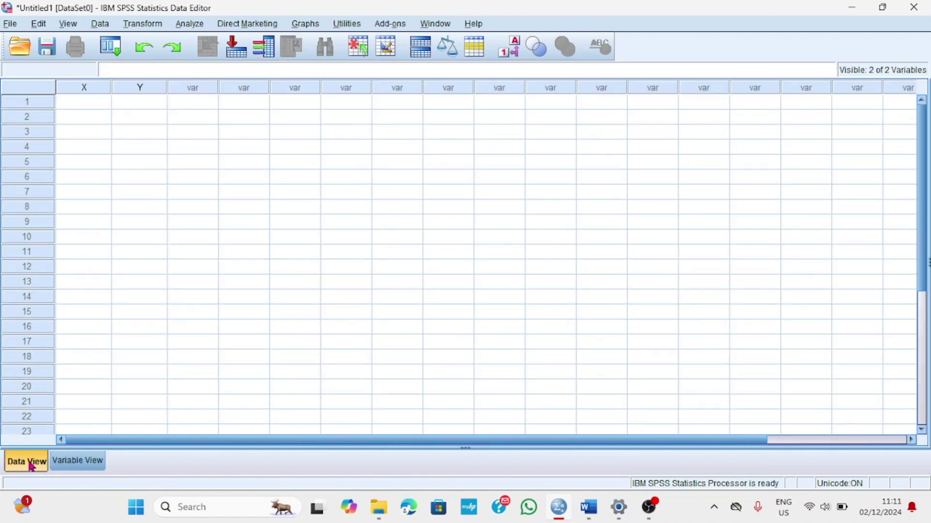
pyautogui.moveTo(588, 507)
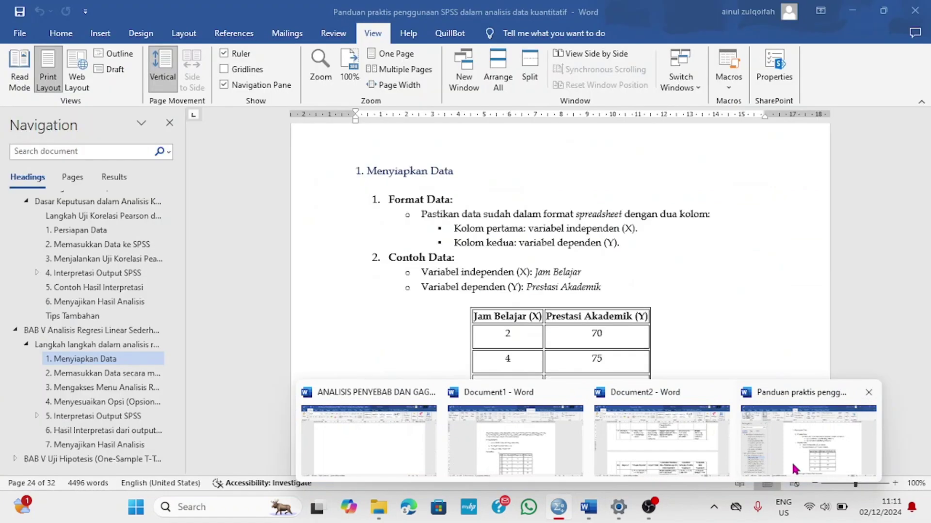
pyautogui.click(795, 467)
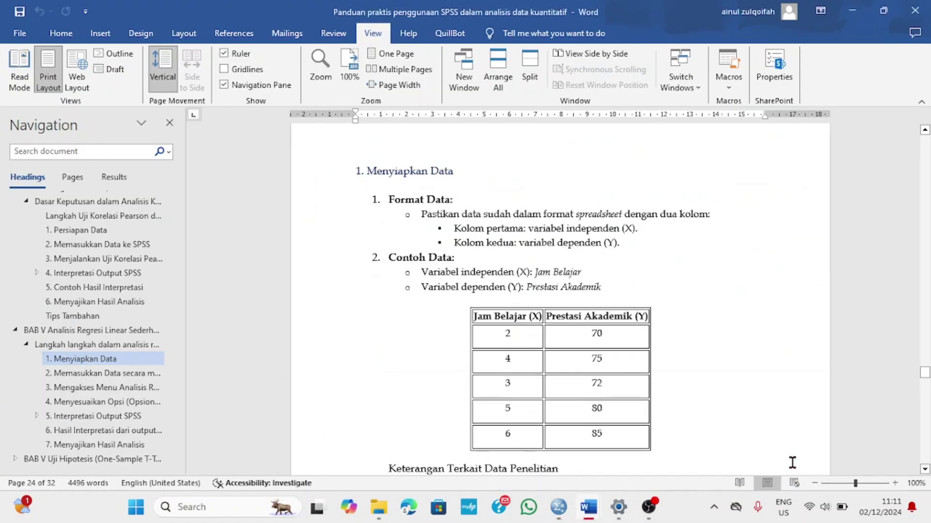
pyautogui.moveTo(506, 332); pyautogui.dragTo(584, 438)
pyautogui.rightClick(584, 436)
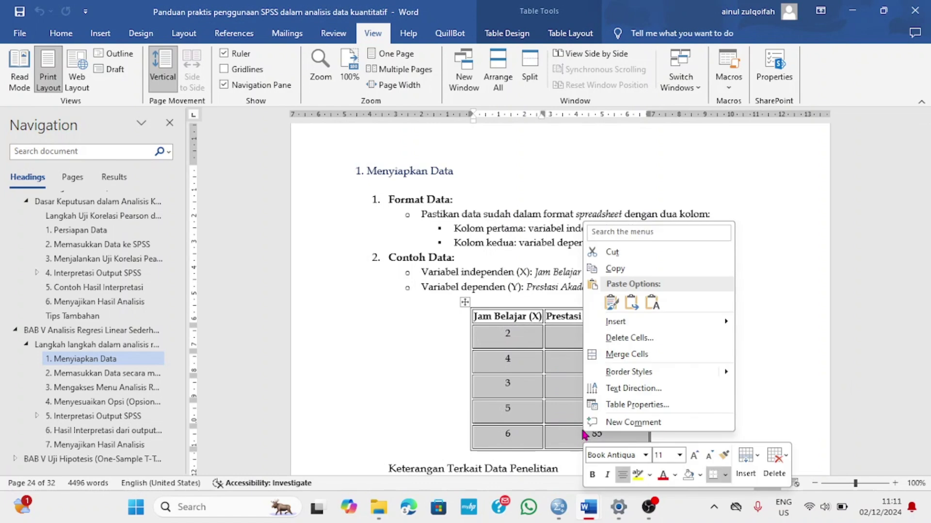
pyautogui.click(616, 270)
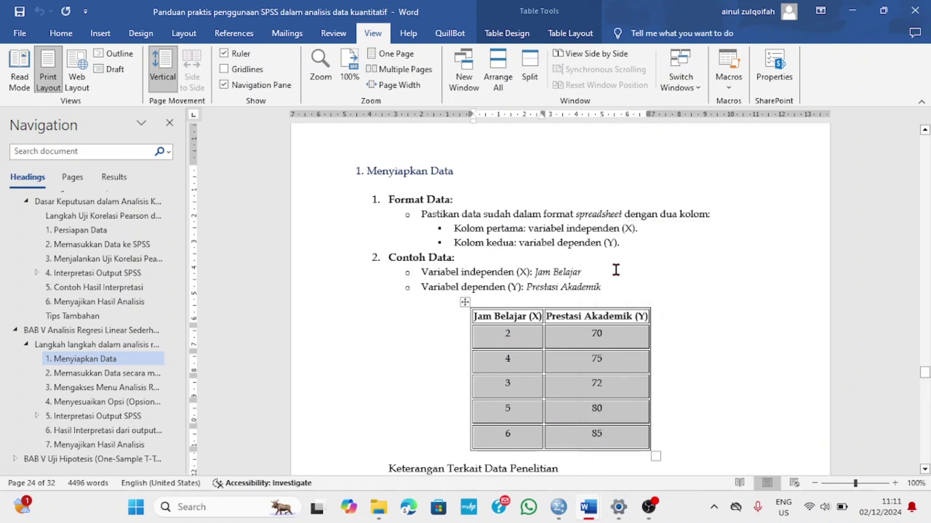
# Step: Paste the copied values into the SPSS data sheet, starting at row 1 of variable X
pyautogui.click(561, 514)
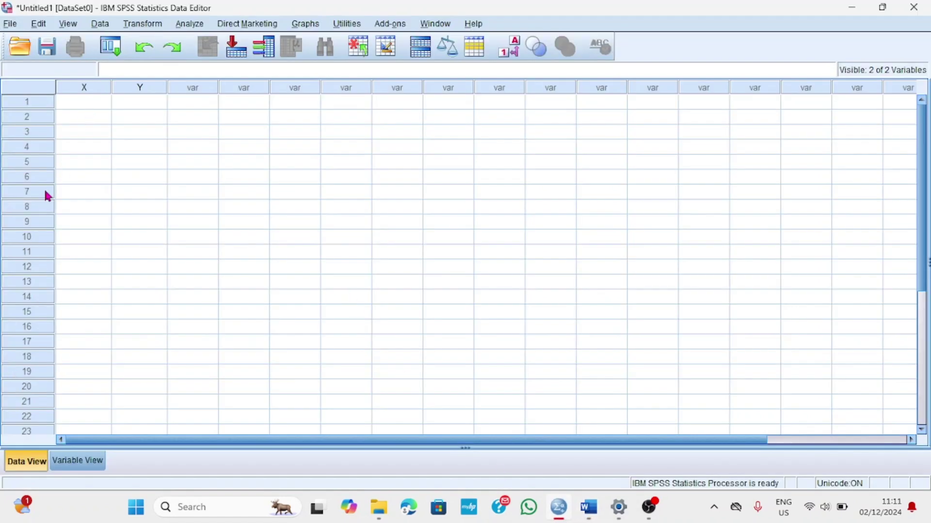
pyautogui.click(87, 111)
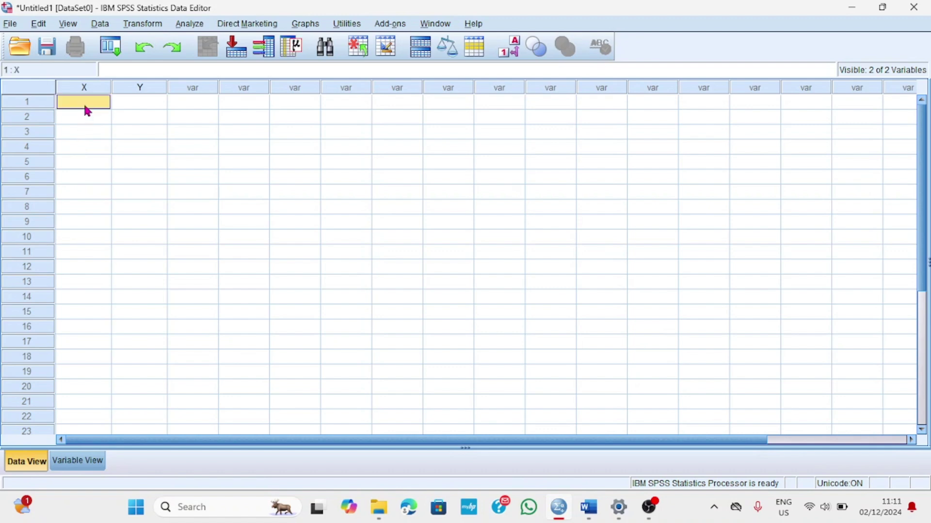
pyautogui.rightClick(86, 107)
pyautogui.click(114, 146)
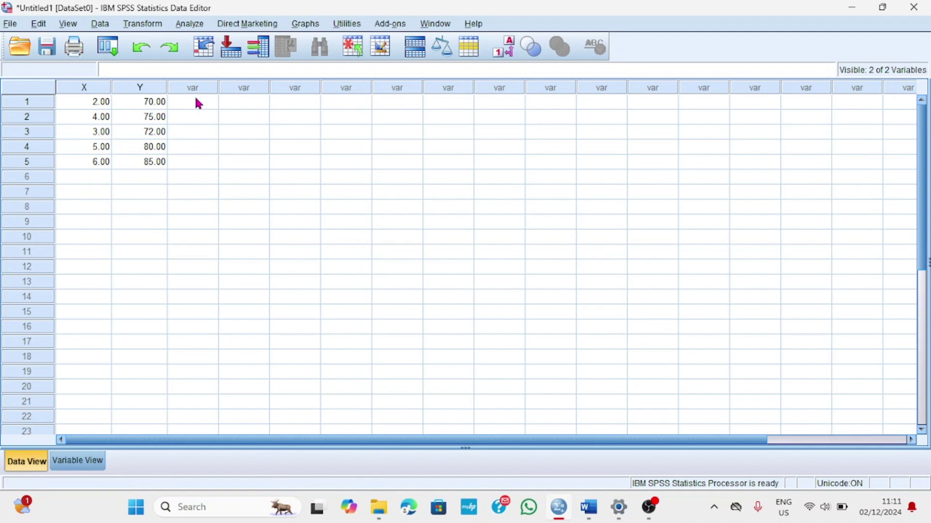
# Step: Set up a Linear Regression with Jam belajar [X] as the independent variable and prestasi akademik [Y] as the dependent variable
pyautogui.click(196, 24)
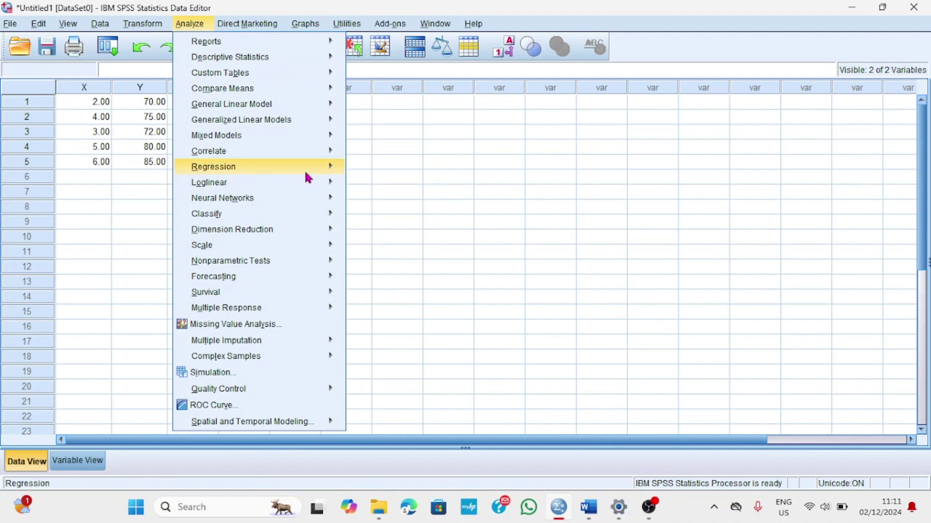
pyautogui.moveTo(315, 173)
pyautogui.click(369, 187)
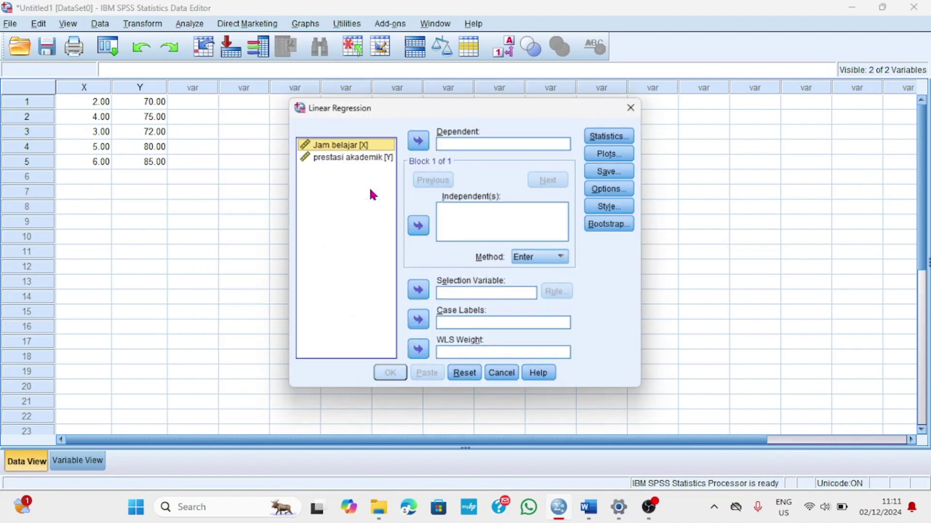
pyautogui.click(419, 226)
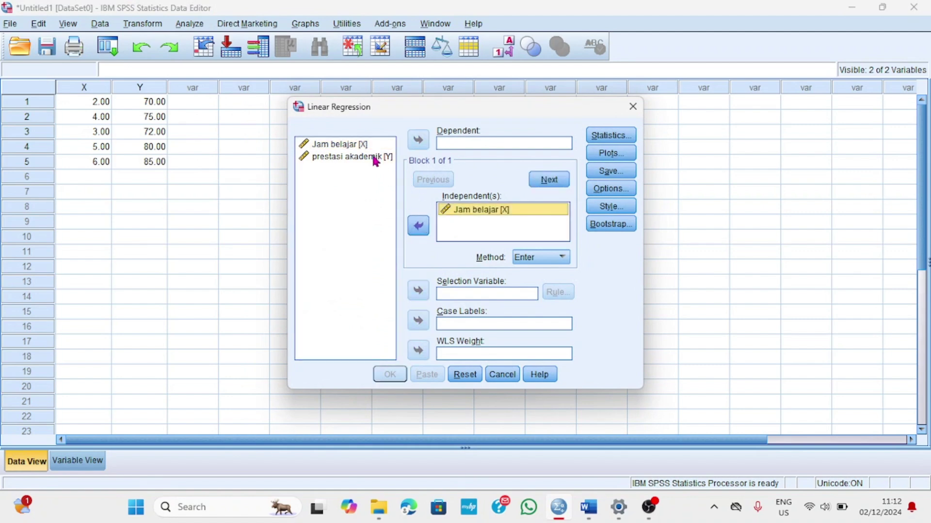
pyautogui.click(393, 156)
pyautogui.click(418, 143)
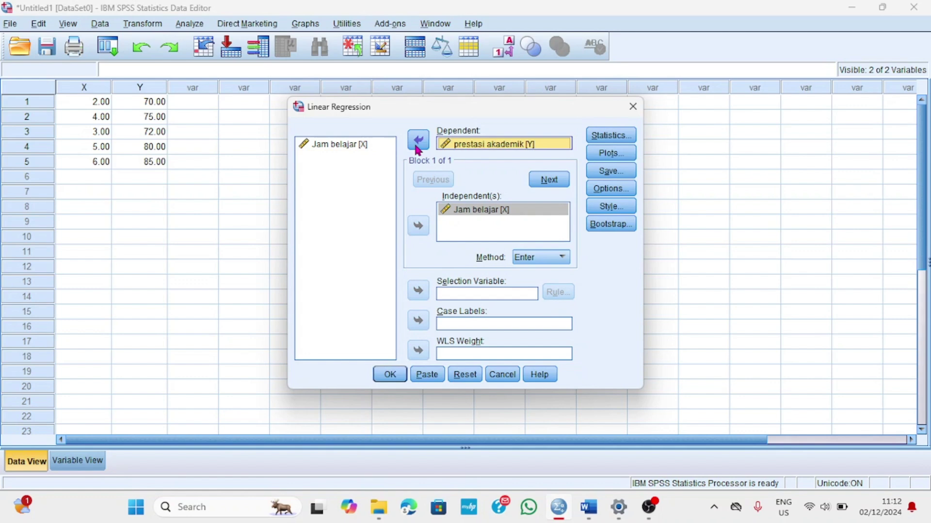
# Step: Add 95% confidence intervals to the regression statistics, keeping Estimates and Model fit enabled
pyautogui.click(612, 137)
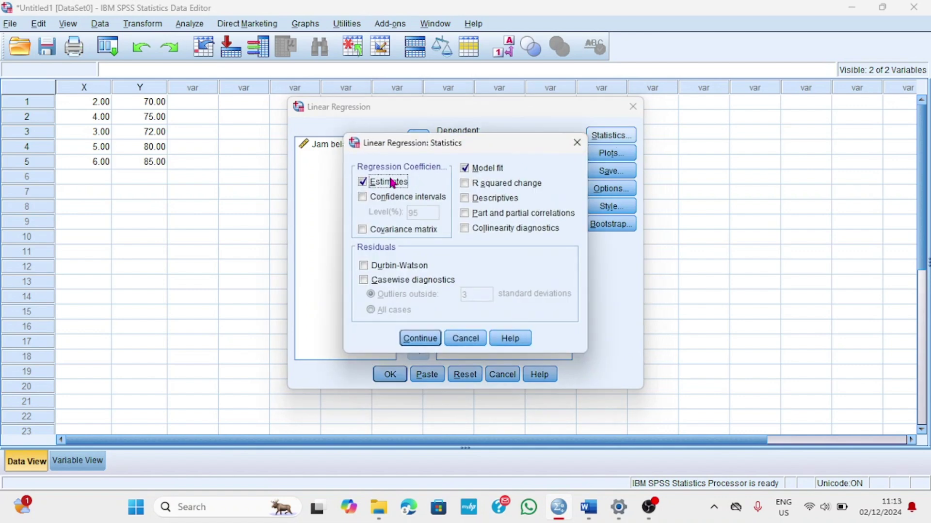
pyautogui.click(388, 198)
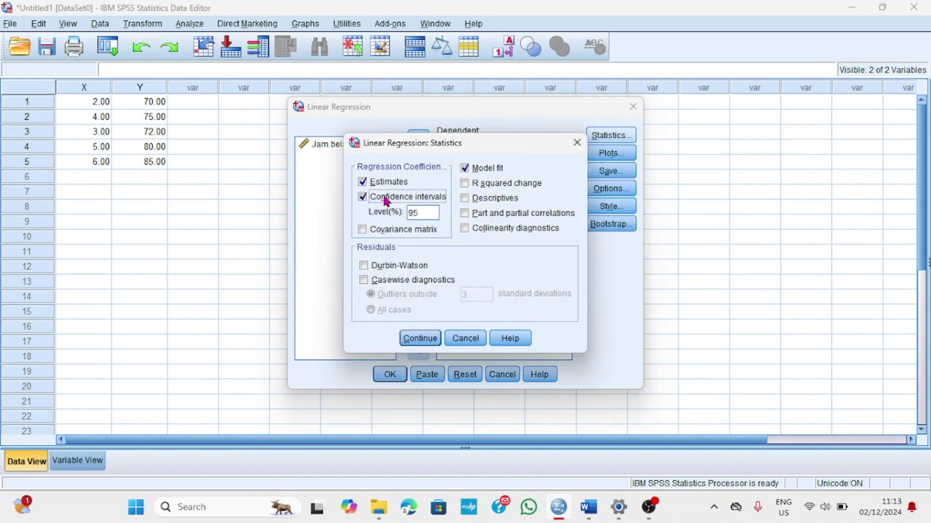
pyautogui.click(474, 170)
pyautogui.click(474, 170)
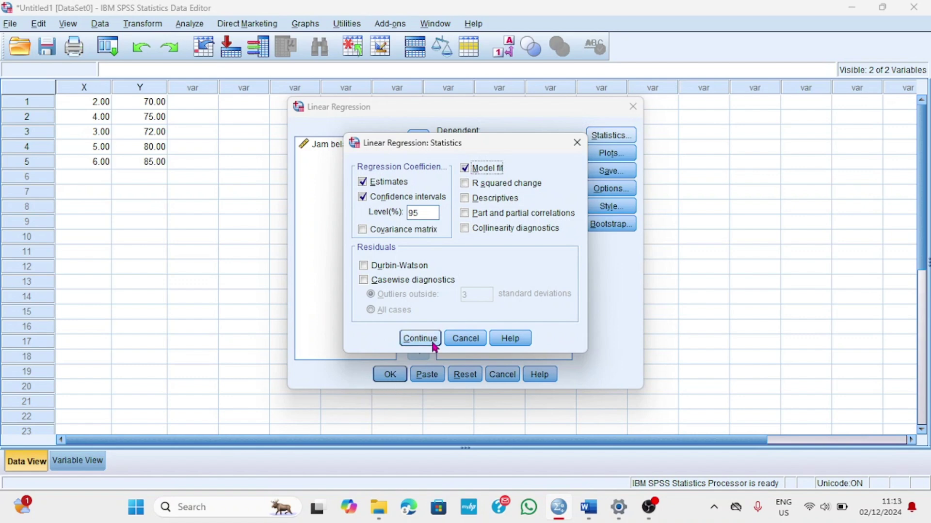
pyautogui.doubleClick(386, 199)
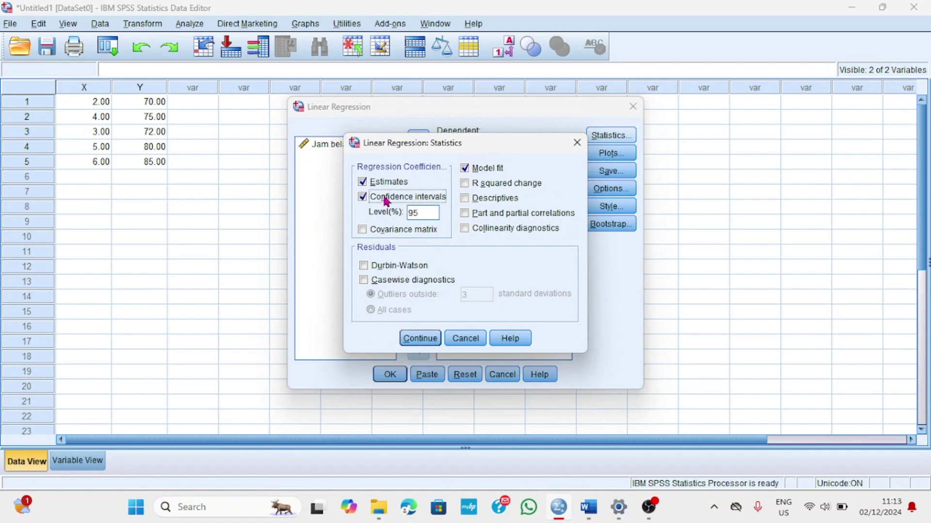
pyautogui.click(474, 170)
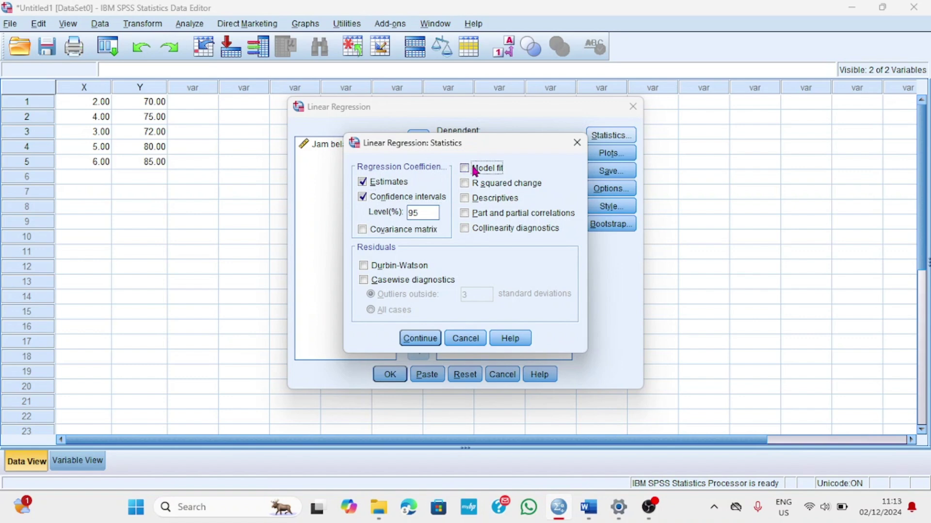
pyautogui.click(474, 170)
pyautogui.click(421, 339)
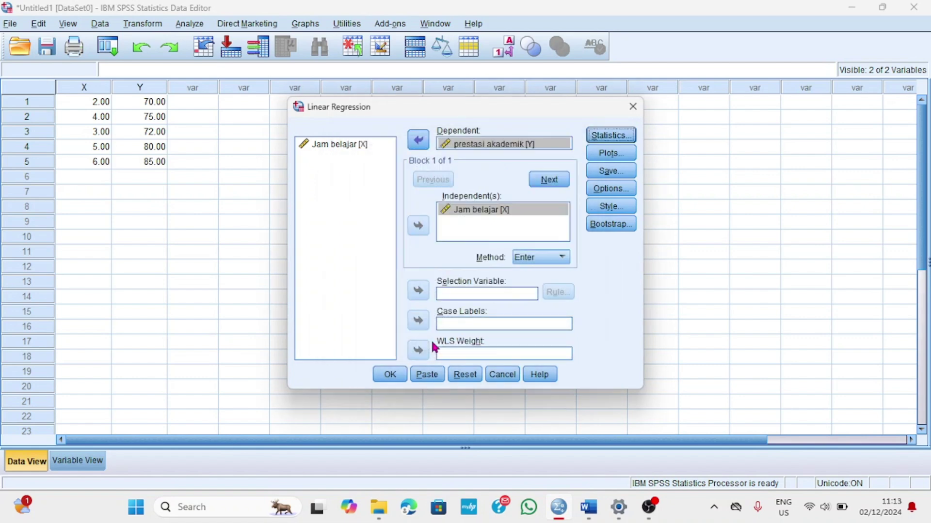
# Step: Choose to save unstandardized and standardized predicted values plus unstandardized residuals, and run the regression
pyautogui.click(611, 172)
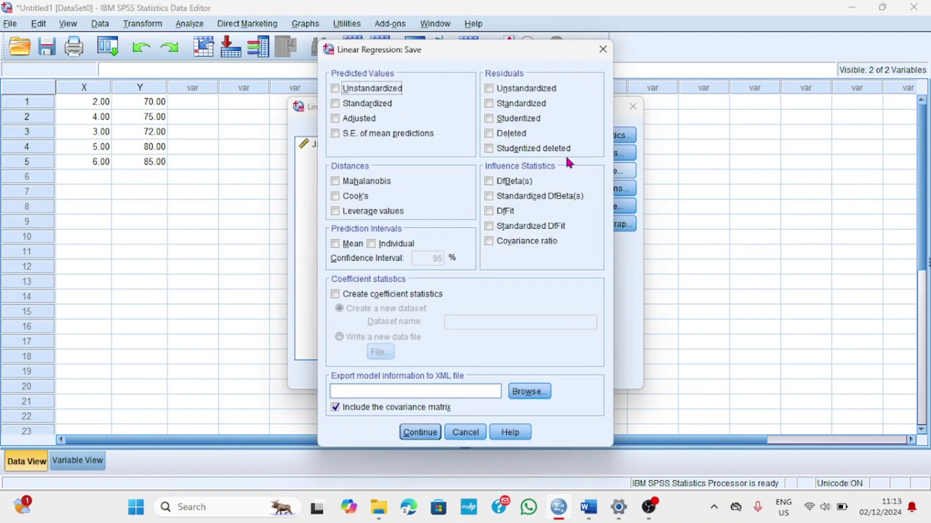
pyautogui.click(387, 90)
pyautogui.click(488, 89)
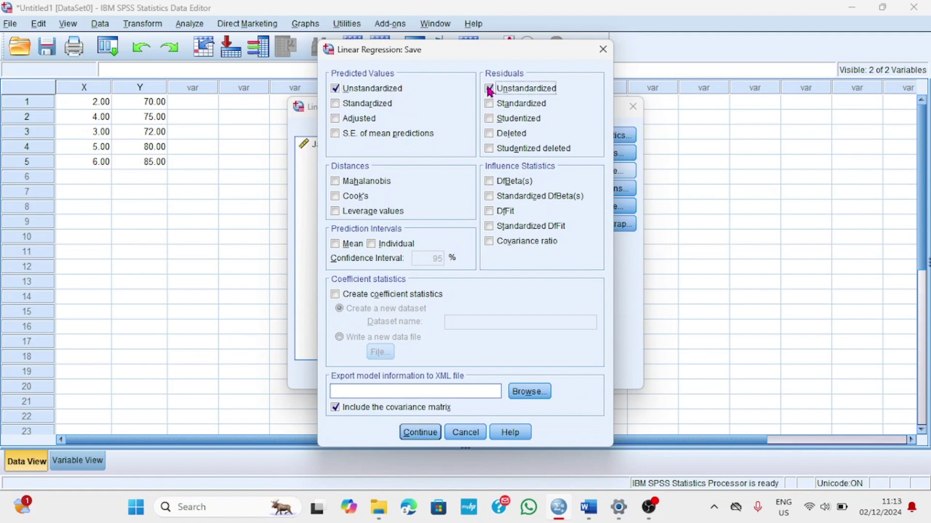
pyautogui.click(378, 107)
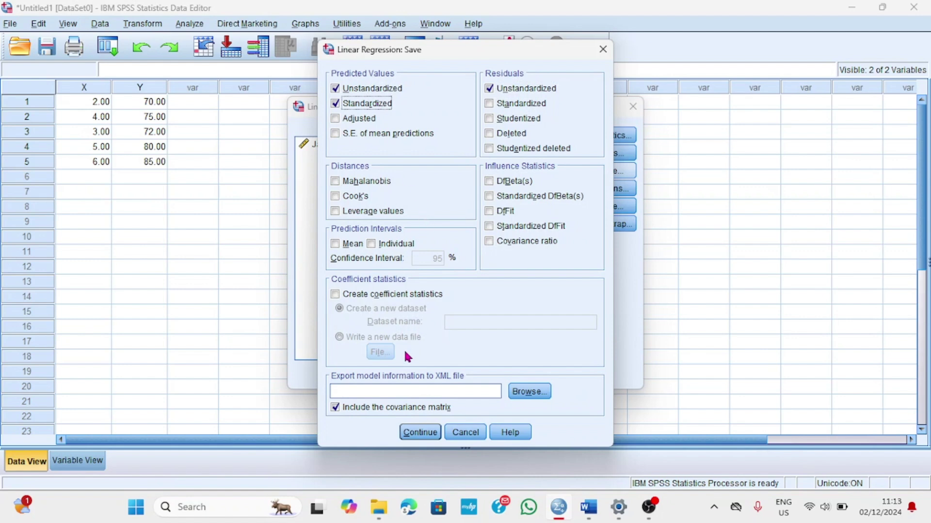
pyautogui.click(419, 436)
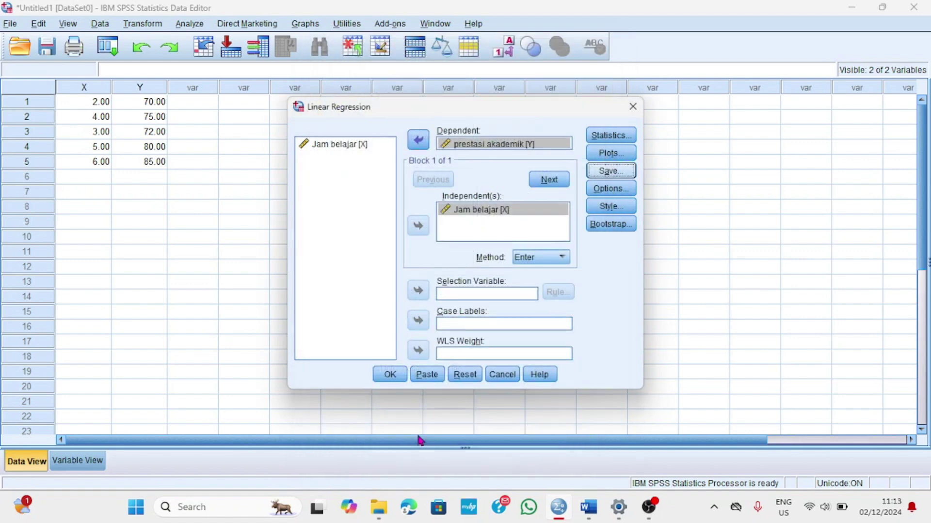
pyautogui.click(390, 378)
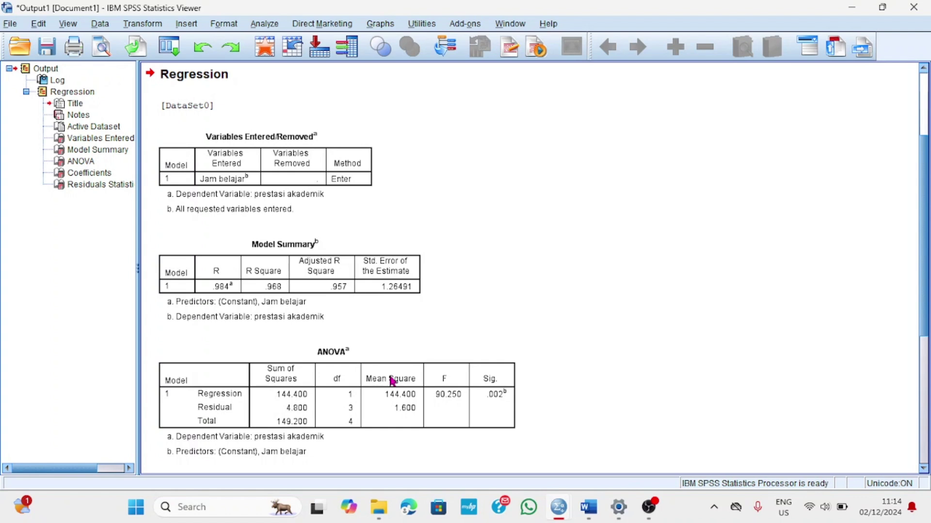
# Step: Examine the Model Summary, ANOVA and Coefficients tables in the regression output
pyautogui.click(396, 290)
pyautogui.click(360, 392)
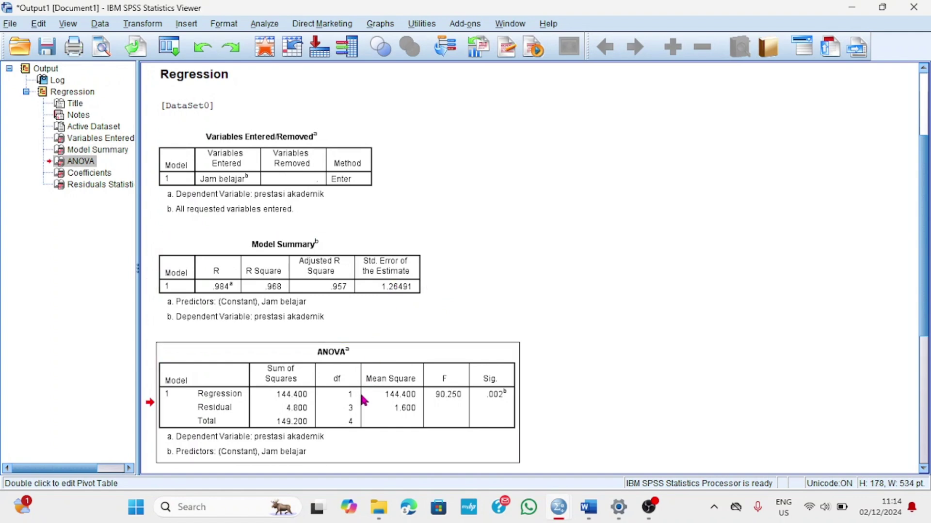
pyautogui.click(924, 469)
pyautogui.click(924, 469)
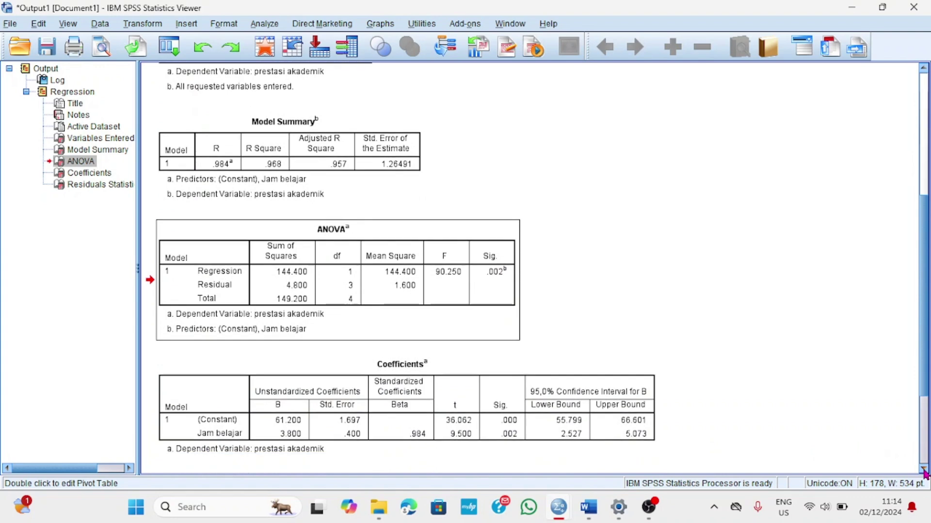
# Step: Switch to the Word guide and examine the regression output tables in section 6, Hasil Interpretasi dari output SPSS
pyautogui.click(571, 425)
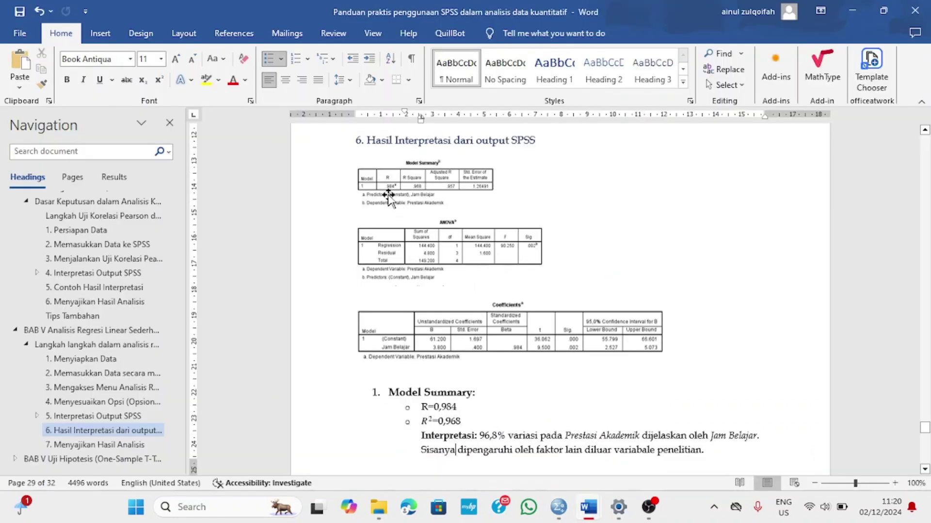
pyautogui.click(320, 201)
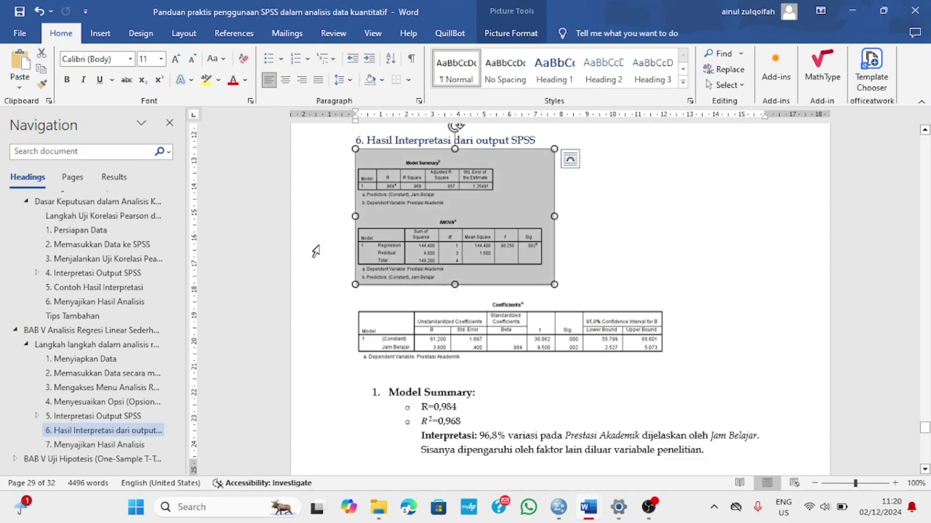
pyautogui.click(592, 224)
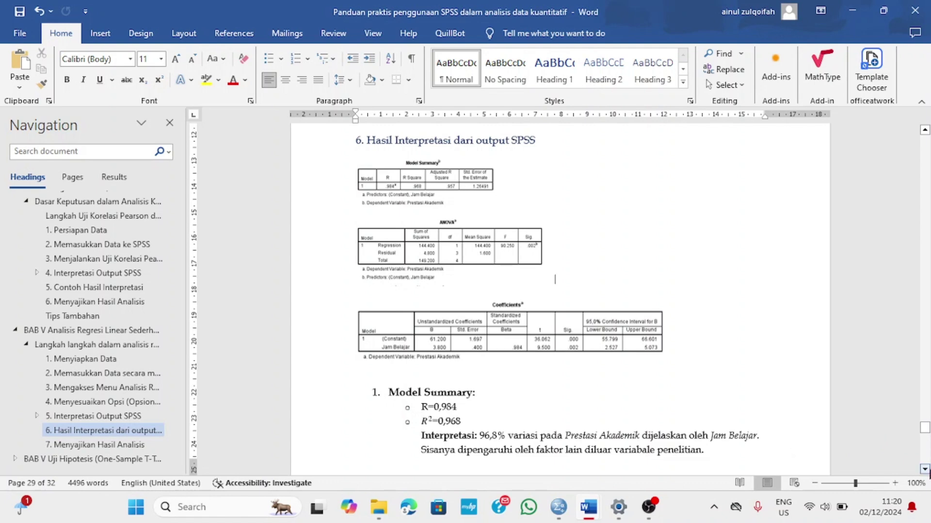
# Step: Read the guide's written interpretations of the Model Summary, ANOVA and Coefficients tables, including the regression equation
pyautogui.click(925, 469)
pyautogui.scroll(-3, 924, 469)
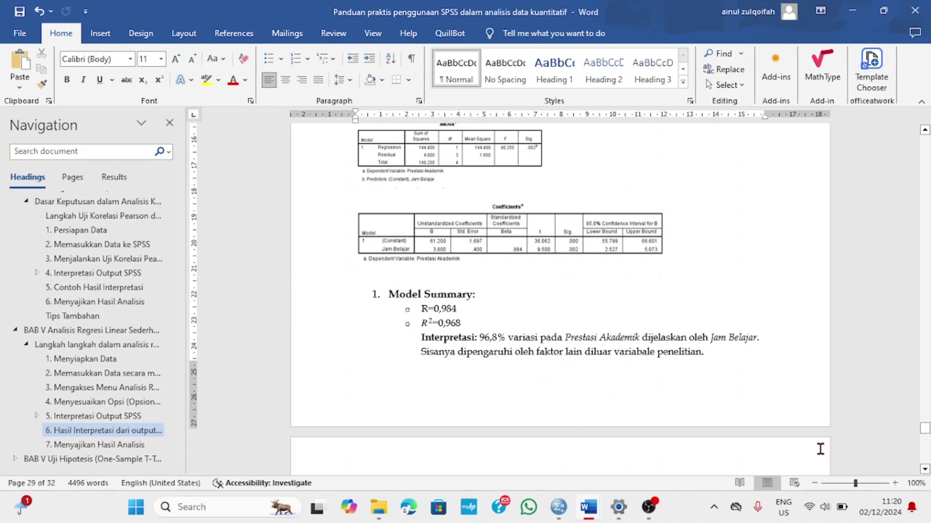
pyautogui.scroll(-3, 925, 469)
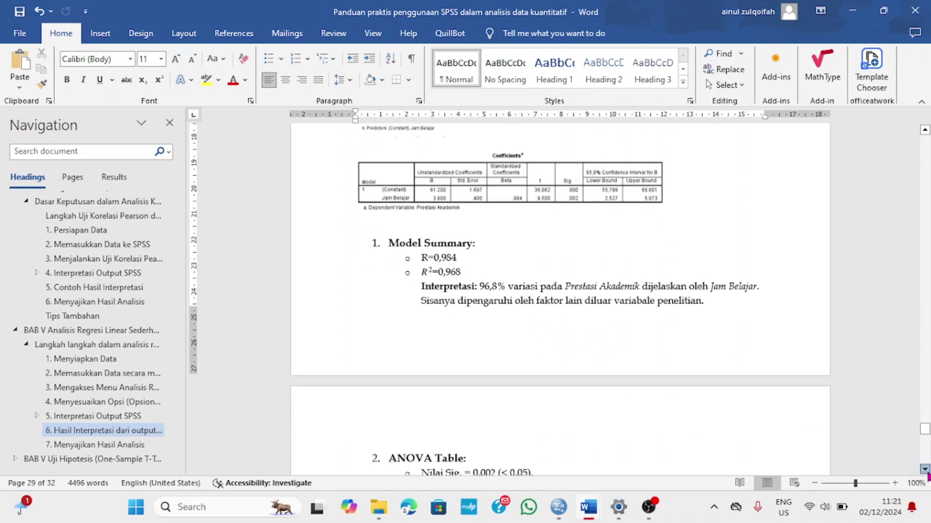
pyautogui.scroll(-1, 927, 477)
pyautogui.scroll(5, 927, 477)
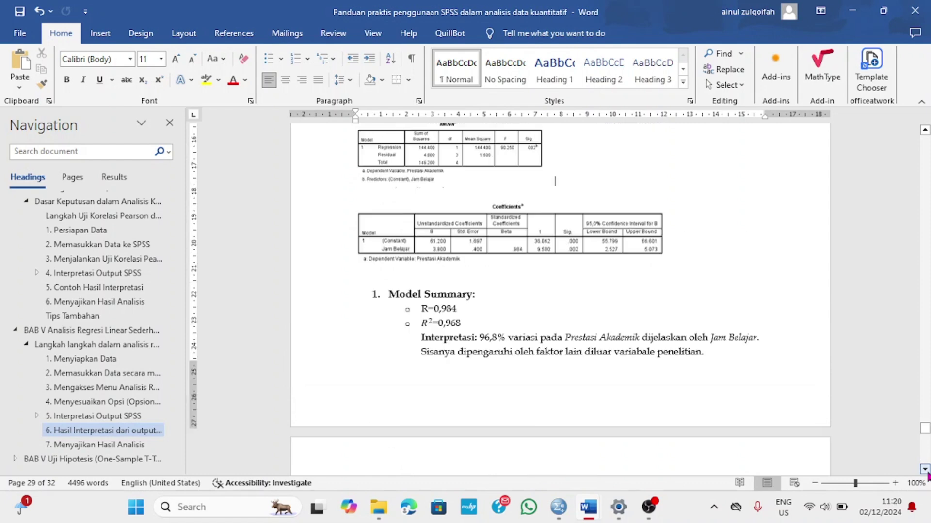
pyautogui.scroll(-3, 927, 477)
pyautogui.scroll(-2, 927, 476)
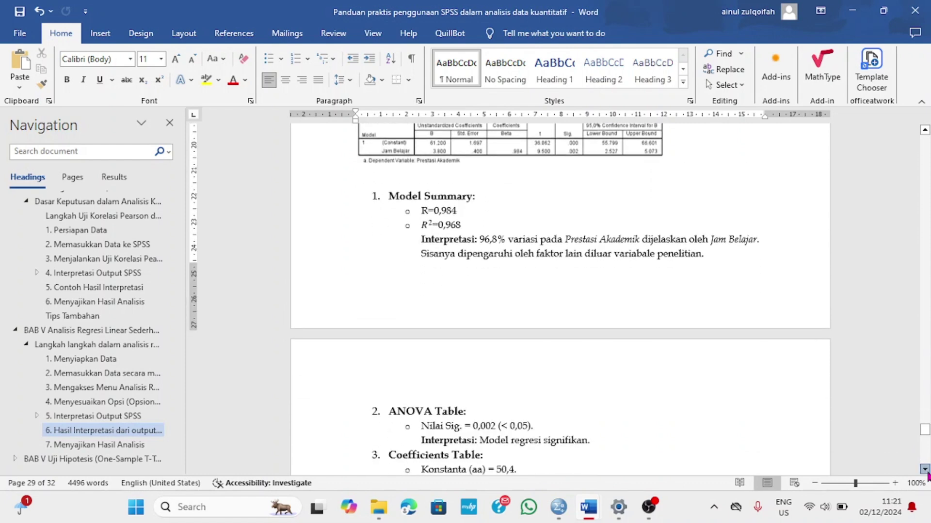
pyautogui.scroll(-2, 928, 476)
pyautogui.scroll(-4, 927, 476)
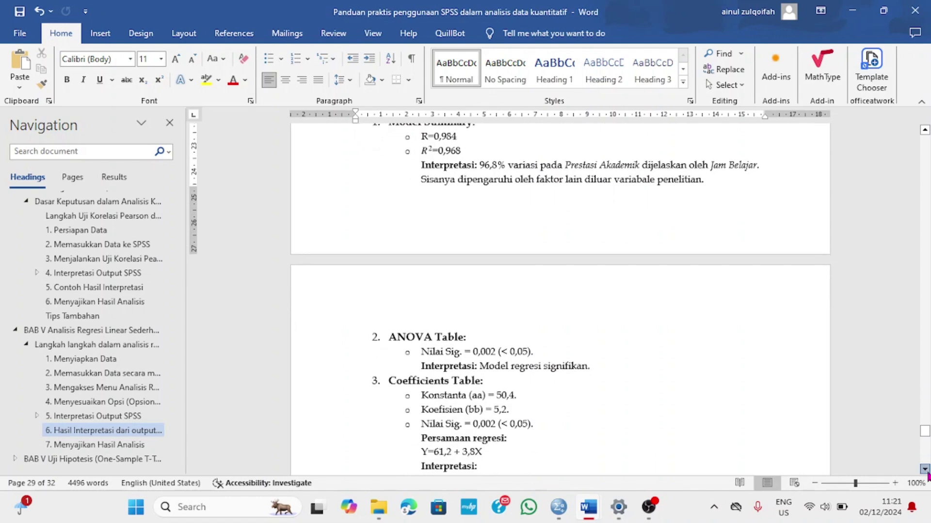
pyautogui.scroll(-1, 927, 476)
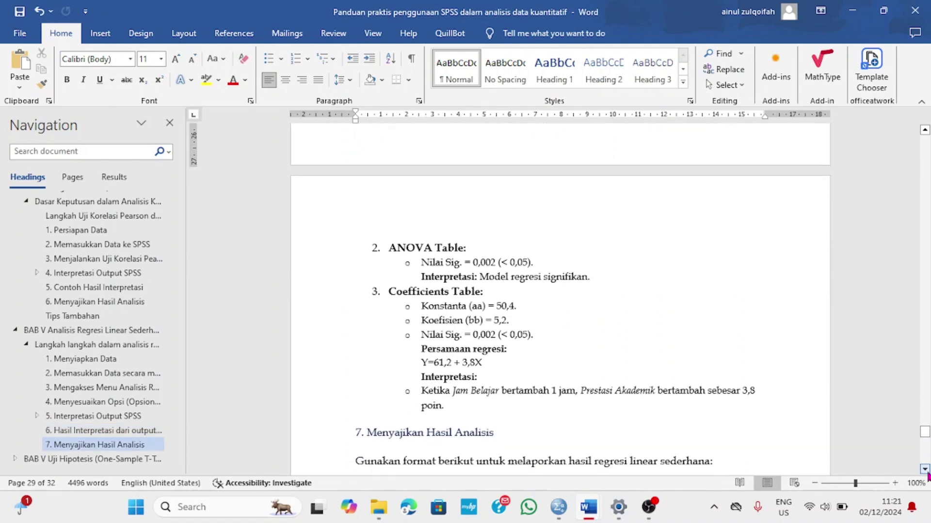